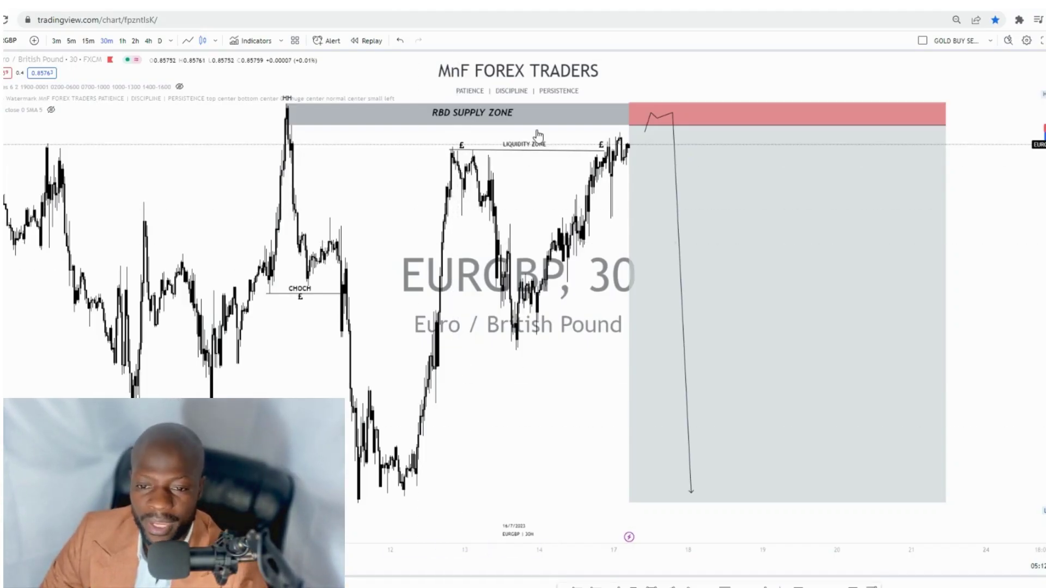
# Switch the EURGBP chart to the daily timeframe and examine the price history from the September 2022 spike onward.
pyautogui.click(158, 41)
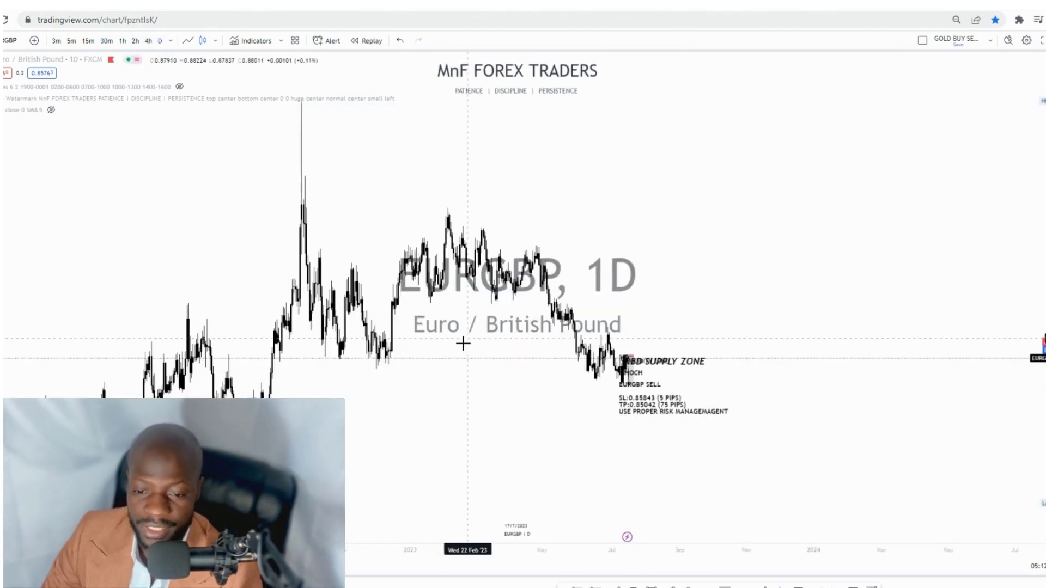
pyautogui.scroll(6, 444, 331)
pyautogui.moveTo(772, 320); pyautogui.dragTo(1024, 322)
pyautogui.moveTo(686, 278); pyautogui.dragTo(859, 321)
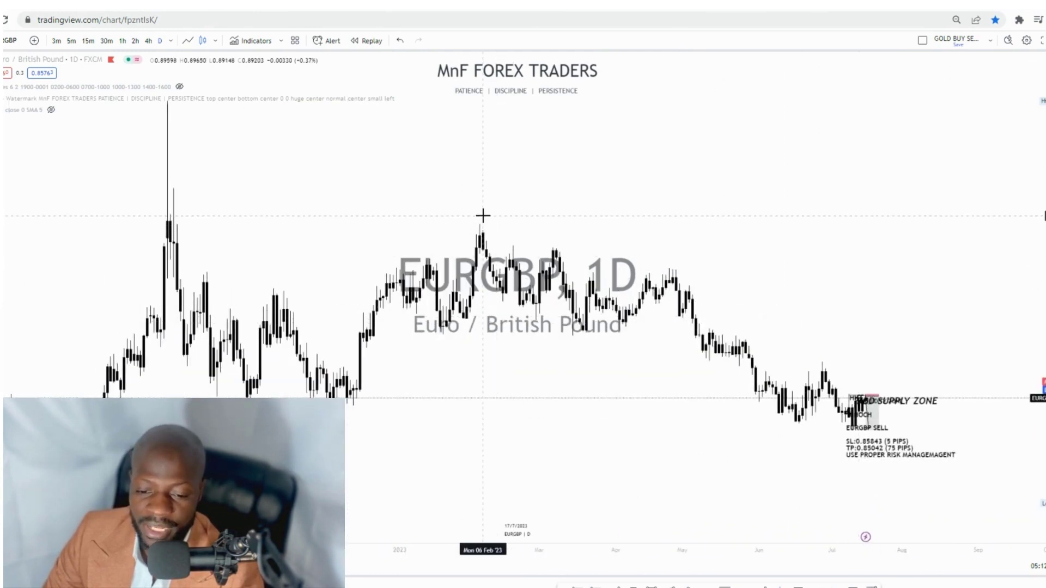
pyautogui.scroll(-2, 268, 171)
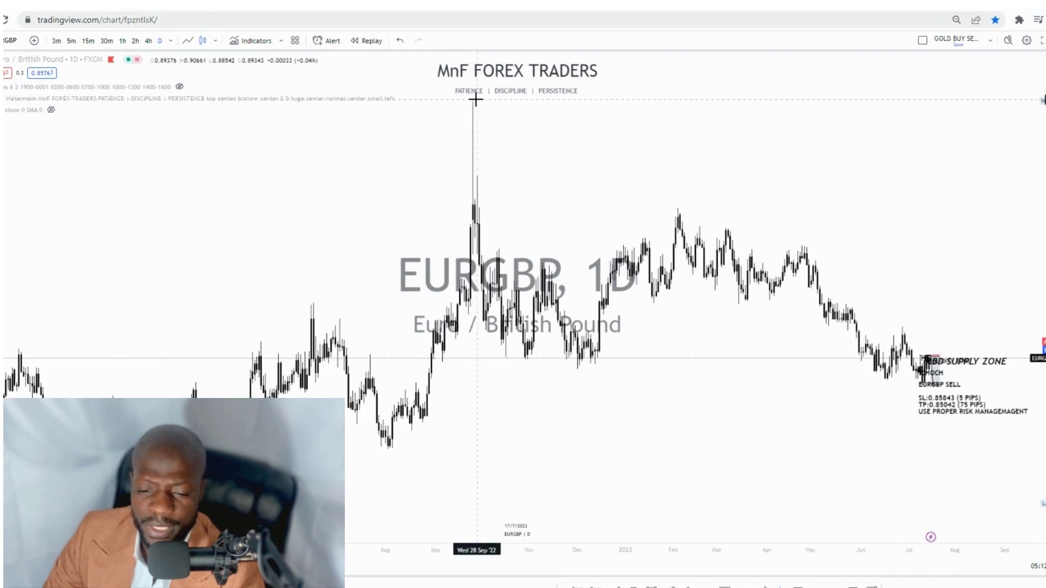
pyautogui.scroll(4, 581, 163)
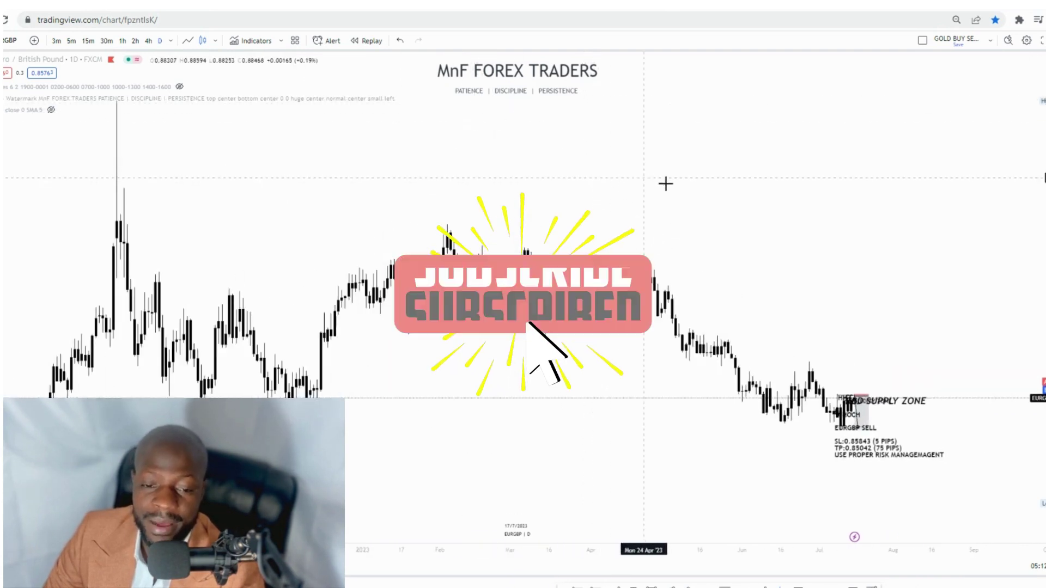
pyautogui.scroll(3, 653, 187)
pyautogui.scroll(-5, 629, 188)
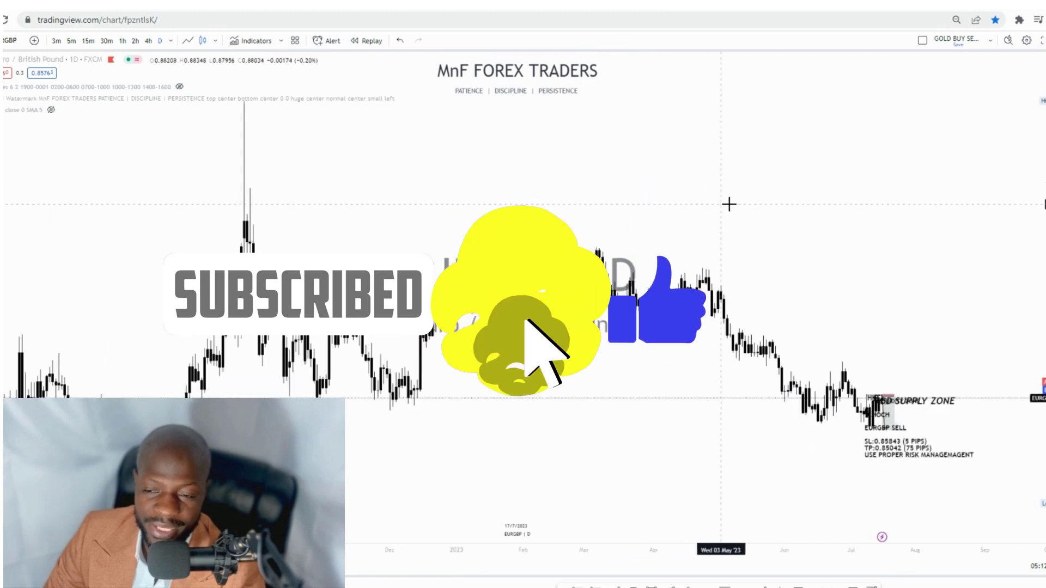
# Show the hidden moving average on the daily chart and compare recent price against it.
pyautogui.click(51, 109)
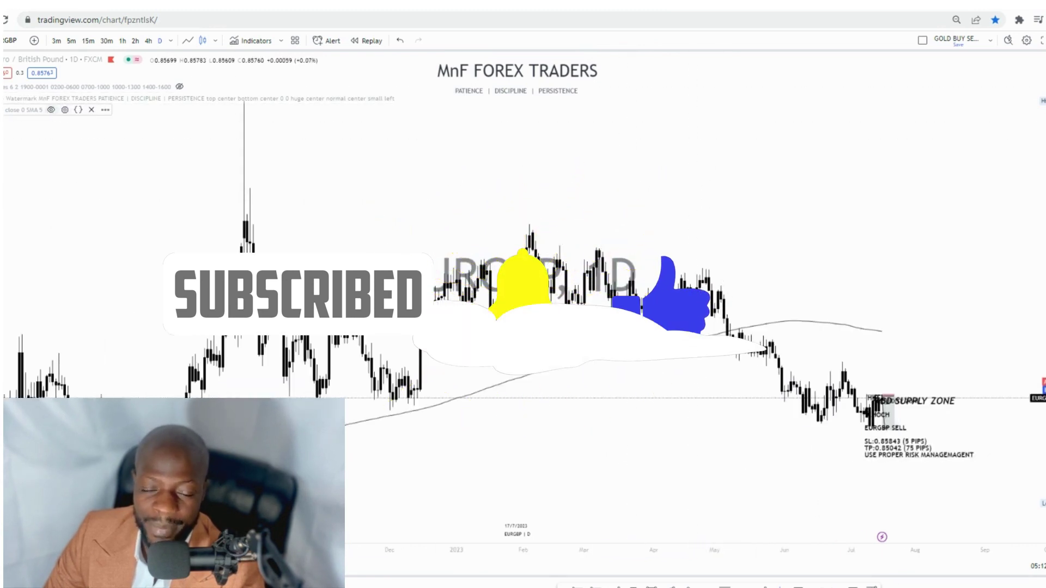
pyautogui.scroll(4, 570, 207)
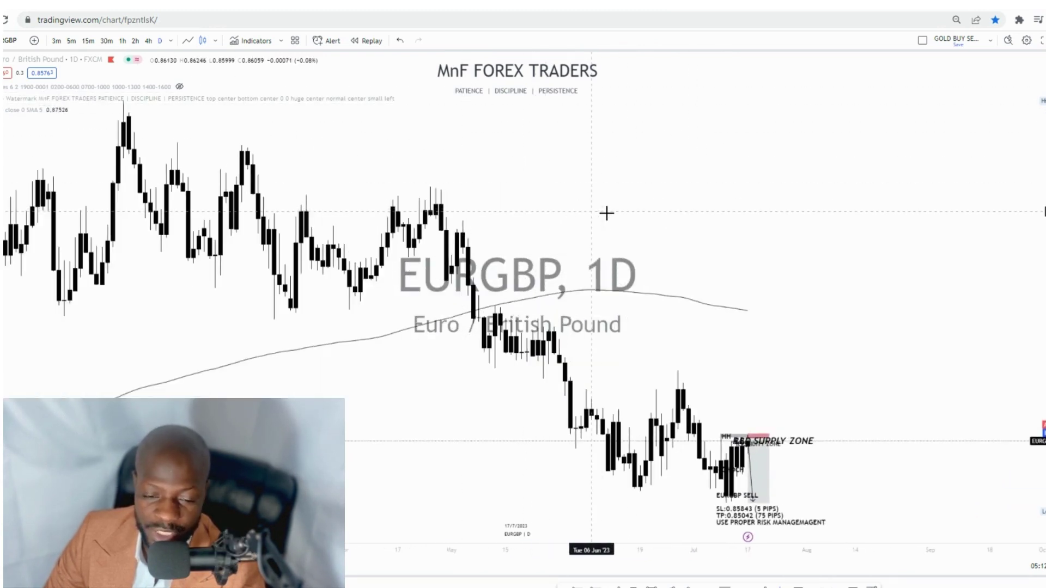
pyautogui.scroll(3, 616, 214)
pyautogui.scroll(-2, 532, 232)
pyautogui.scroll(-2, 767, 297)
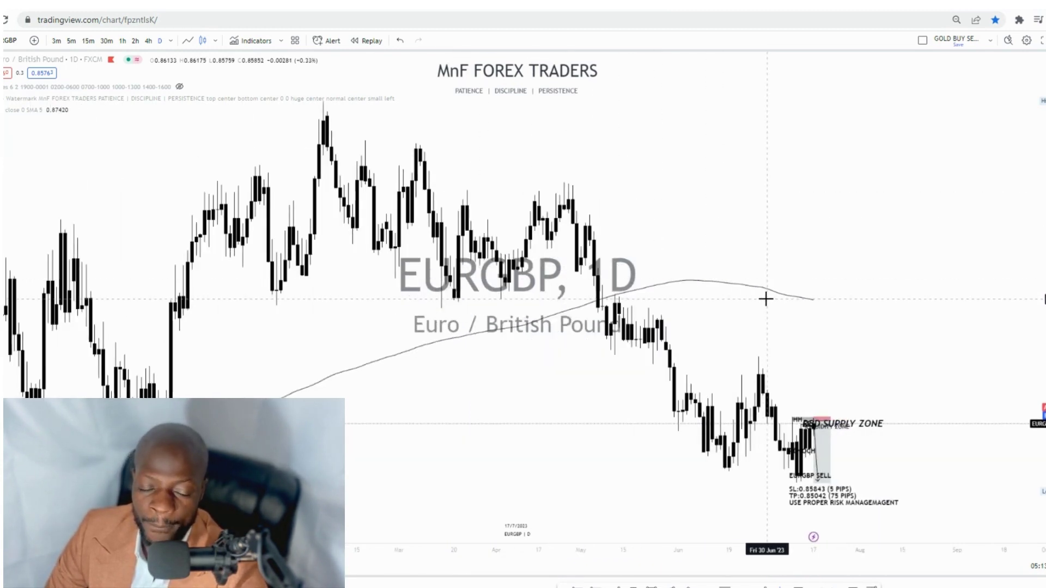
# Switch the chart to the 4-hour timeframe, check price against the moving average, and hide the average.
pyautogui.click(148, 41)
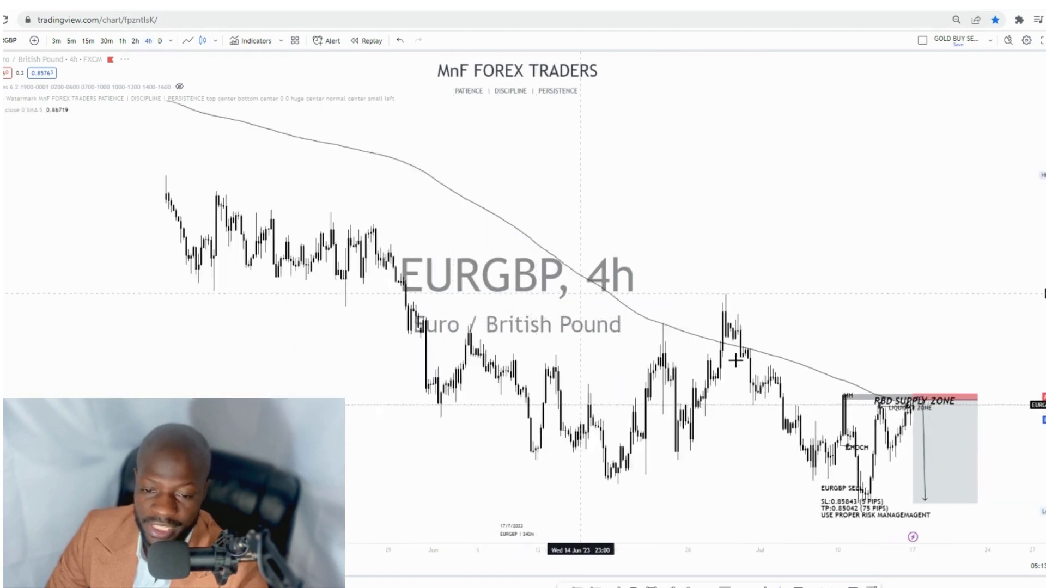
pyautogui.scroll(-3, 735, 360)
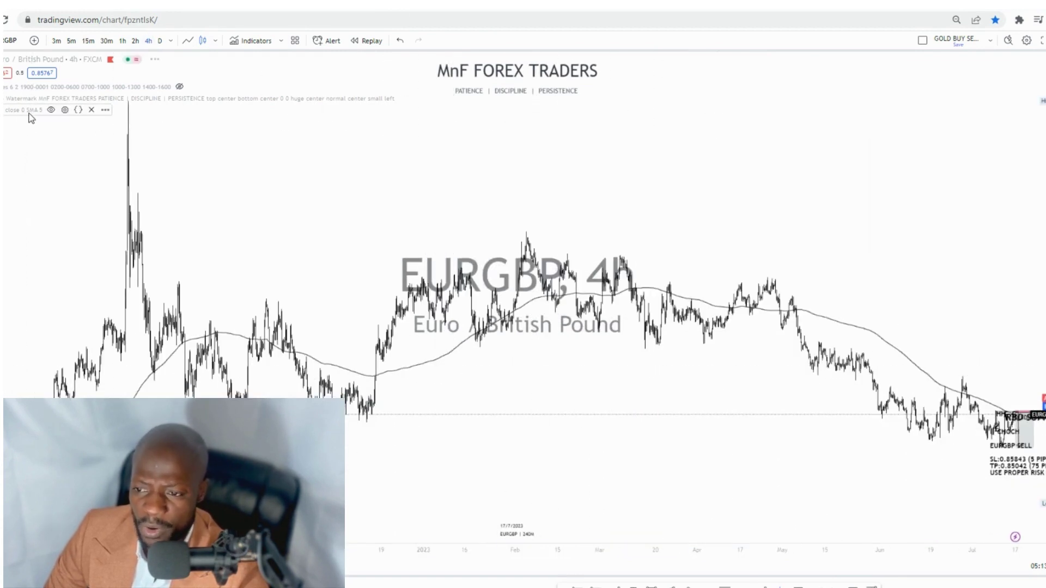
pyautogui.click(51, 109)
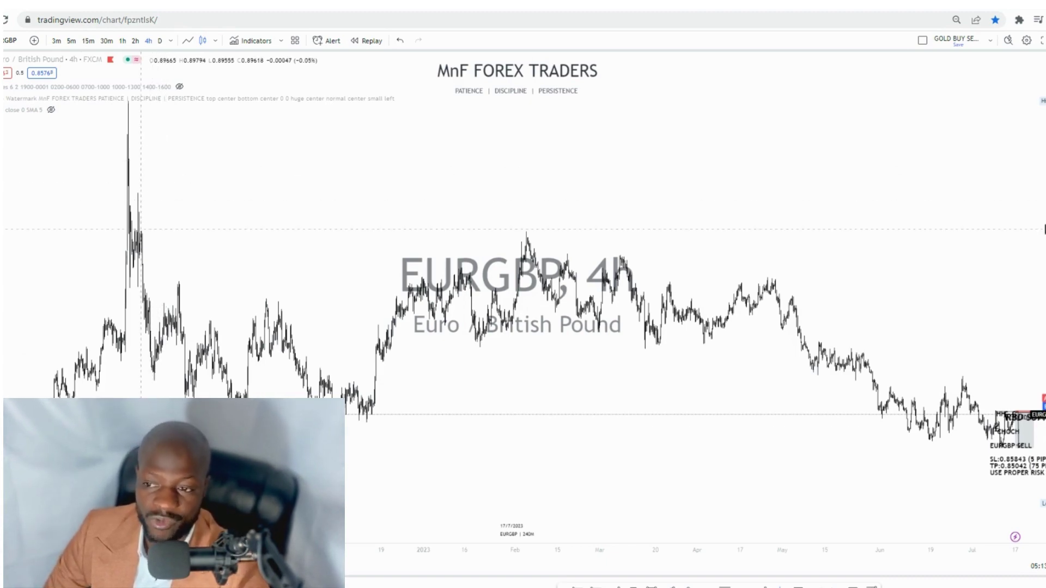
# Examine the RBD supply zone, CHOCH level, liquidity zone and short position on the 4-hour chart.
pyautogui.scroll(5, 801, 400)
pyautogui.scroll(8, 838, 403)
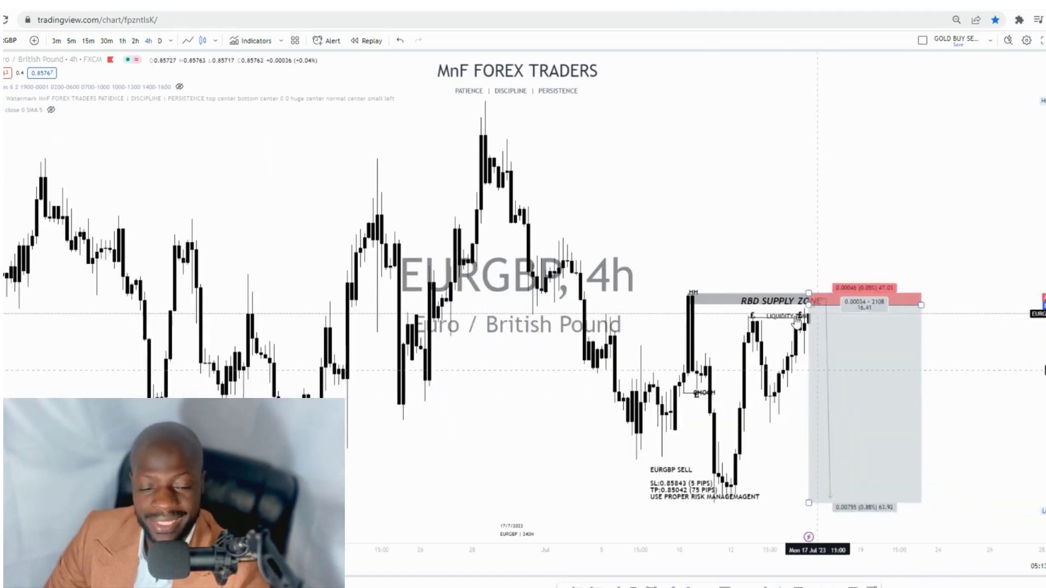
pyautogui.moveTo(782, 254); pyautogui.dragTo(1045, 254)
pyautogui.scroll(-1, 510, 367)
pyautogui.scroll(-1, 501, 362)
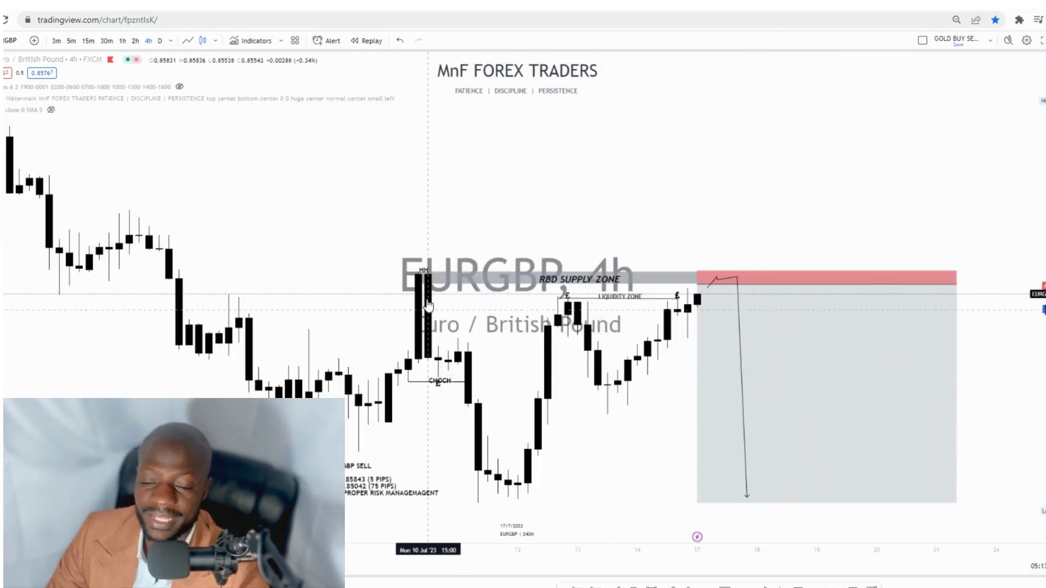
pyautogui.scroll(1, 429, 304)
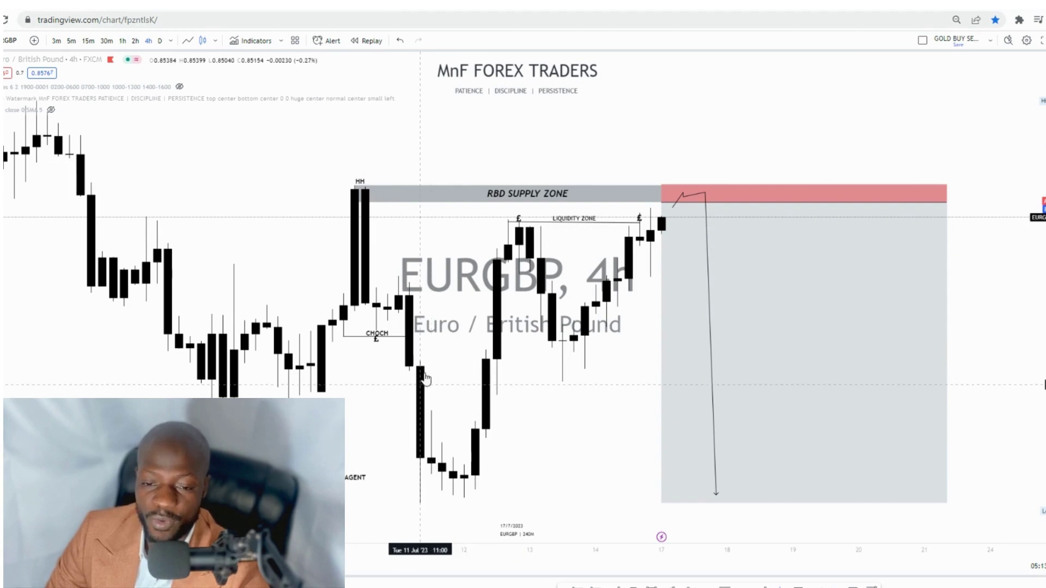
pyautogui.scroll(1, 423, 387)
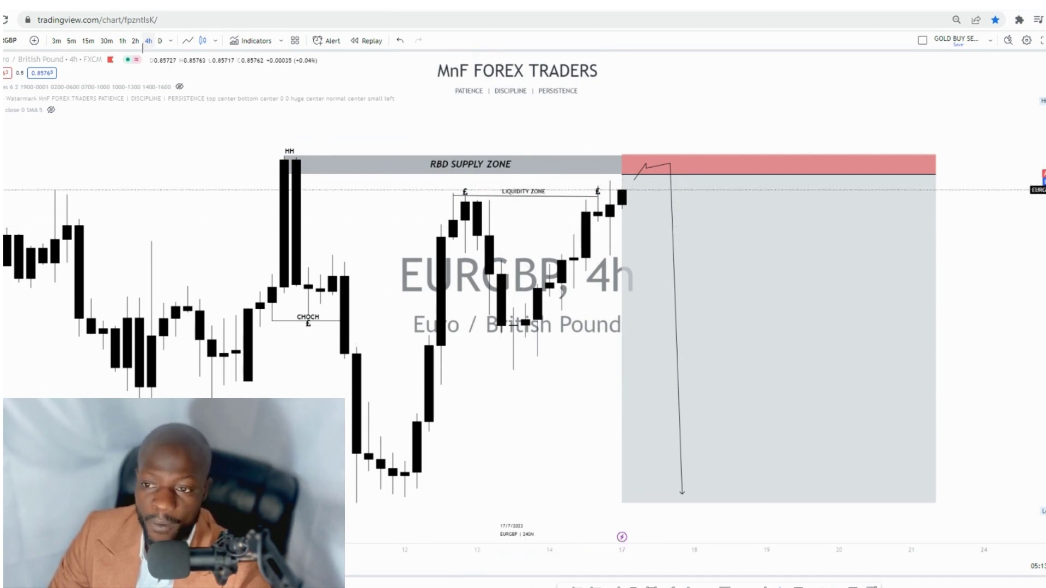
# Switch the chart to the 2-hour timeframe and review the supply zone sell setup.
pyautogui.click(134, 41)
pyautogui.moveTo(393, 522); pyautogui.dragTo(652, 423)
pyautogui.moveTo(782, 465); pyautogui.dragTo(553, 362)
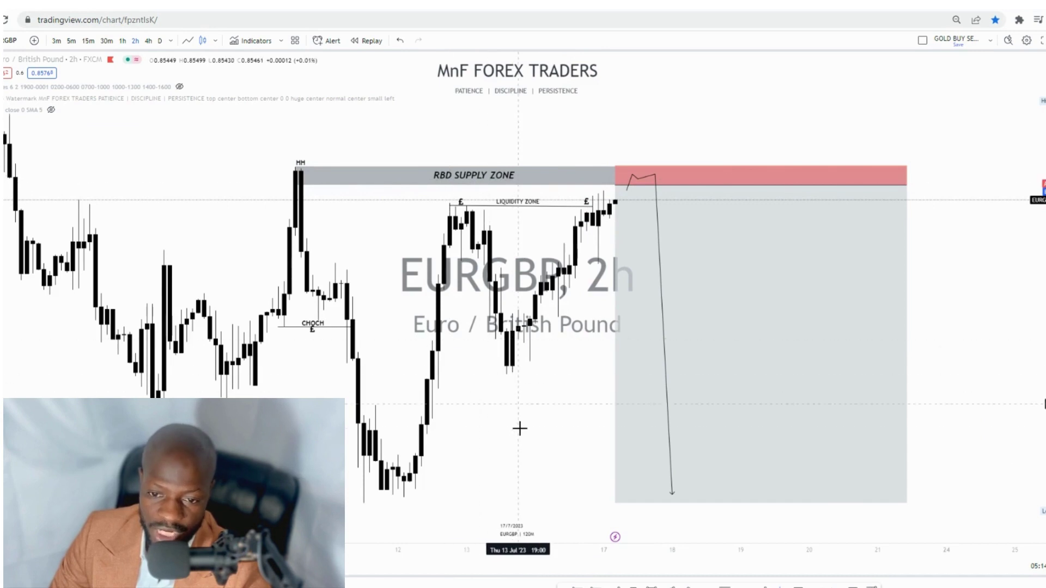
# Switch the chart to the 15-minute timeframe and inspect price action from the HH peak to the short position.
pyautogui.click(107, 41)
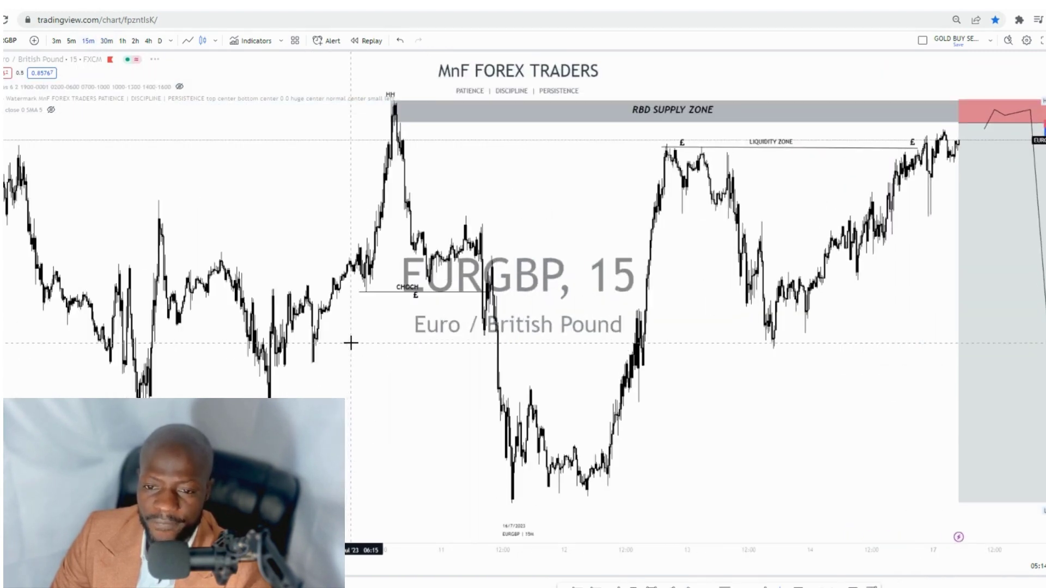
pyautogui.moveTo(448, 240); pyautogui.dragTo(595, 252)
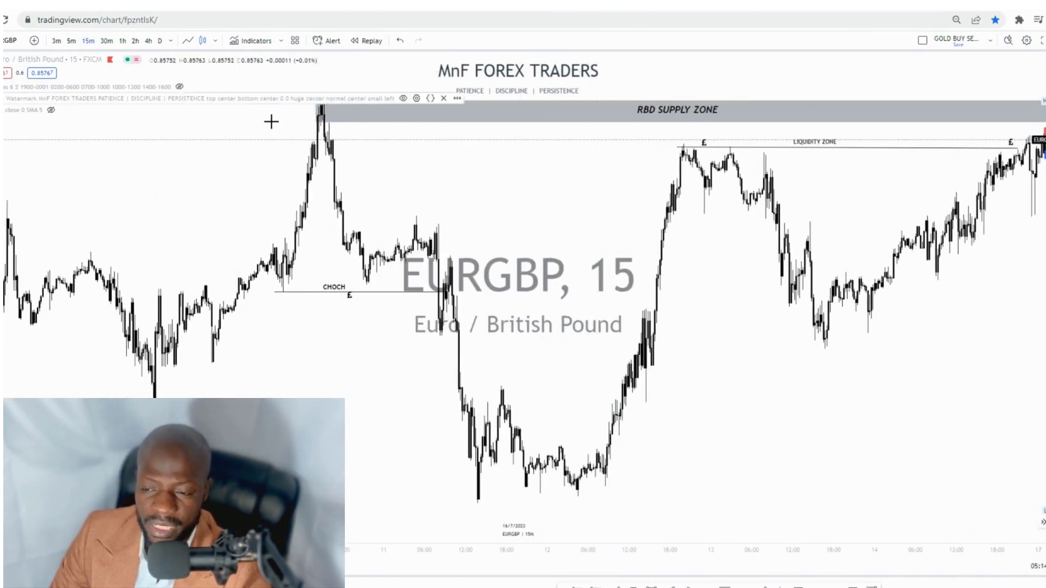
pyautogui.scroll(-3, 665, 261)
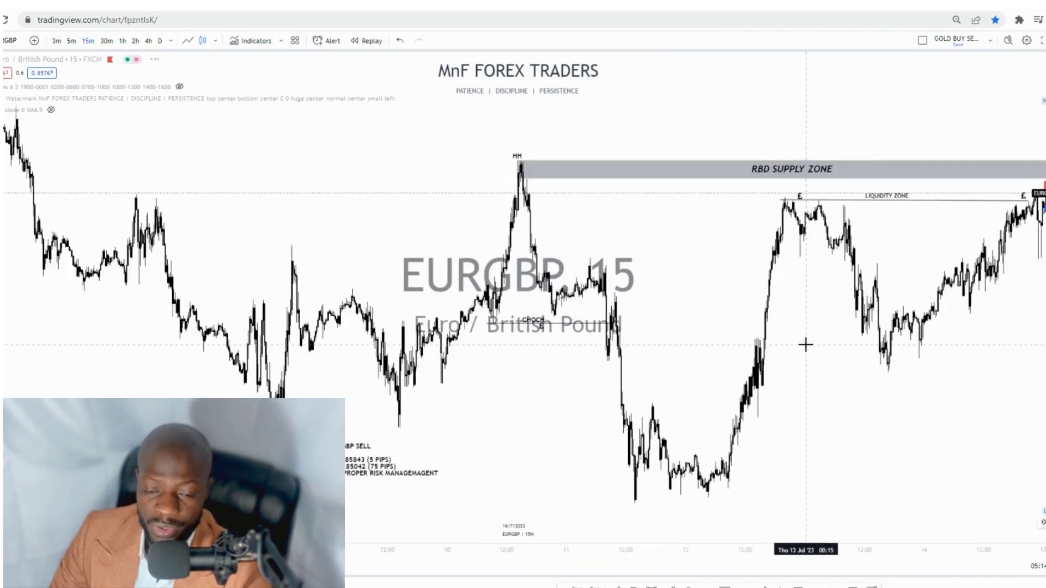
pyautogui.moveTo(803, 345); pyautogui.dragTo(673, 324)
pyautogui.hscroll(2, 675, 324)
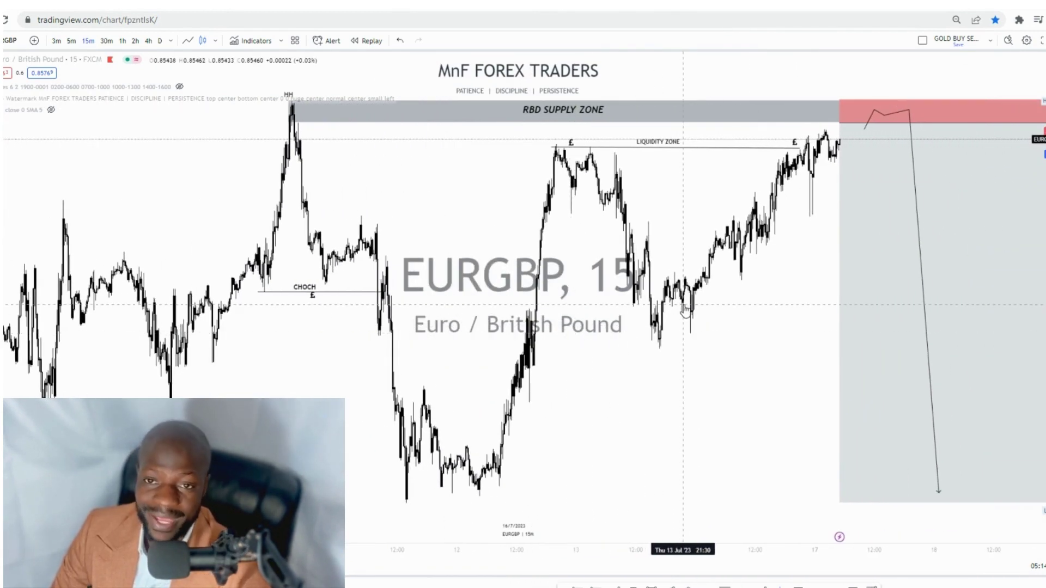
pyautogui.hscroll(2, 602, 303)
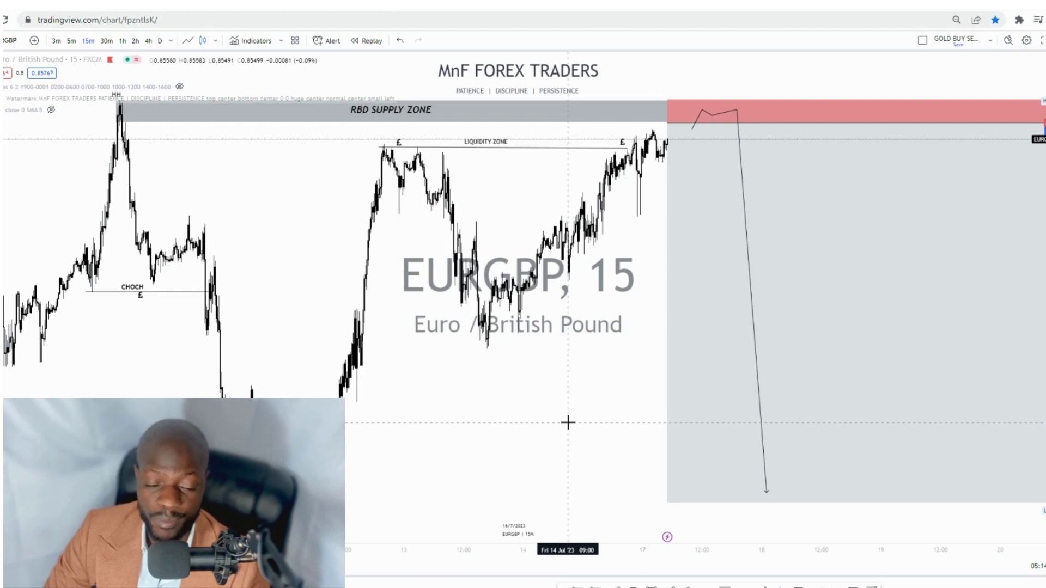
# Show the hidden trading sessions indicator on the 15-minute chart and inspect its boxes around the liquidity and supply zones.
pyautogui.scroll(2, 562, 296)
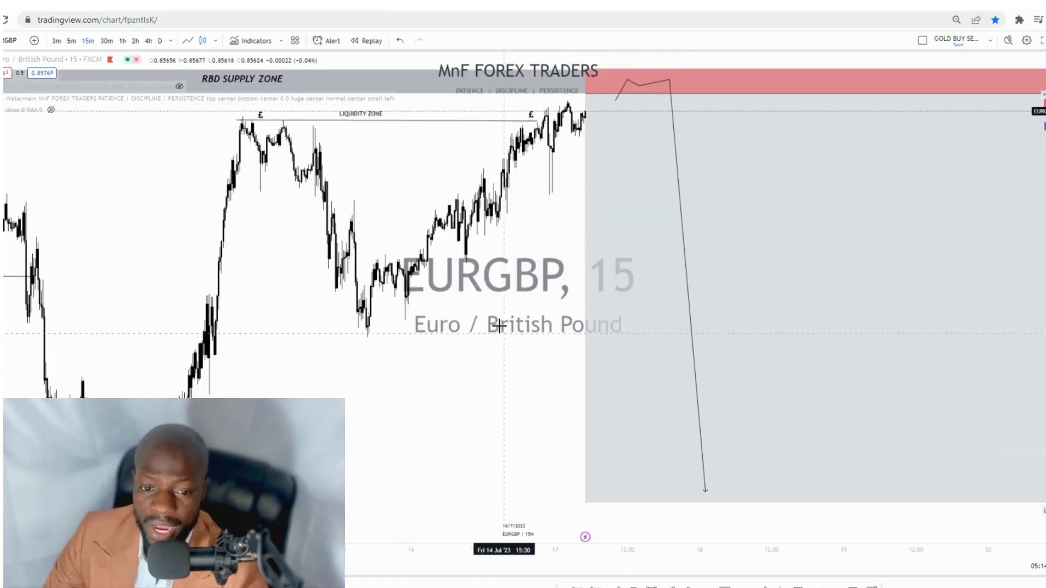
pyautogui.click(180, 87)
pyautogui.scroll(2, 361, 296)
pyautogui.moveTo(457, 358); pyautogui.dragTo(523, 357)
pyautogui.scroll(-1, 523, 358)
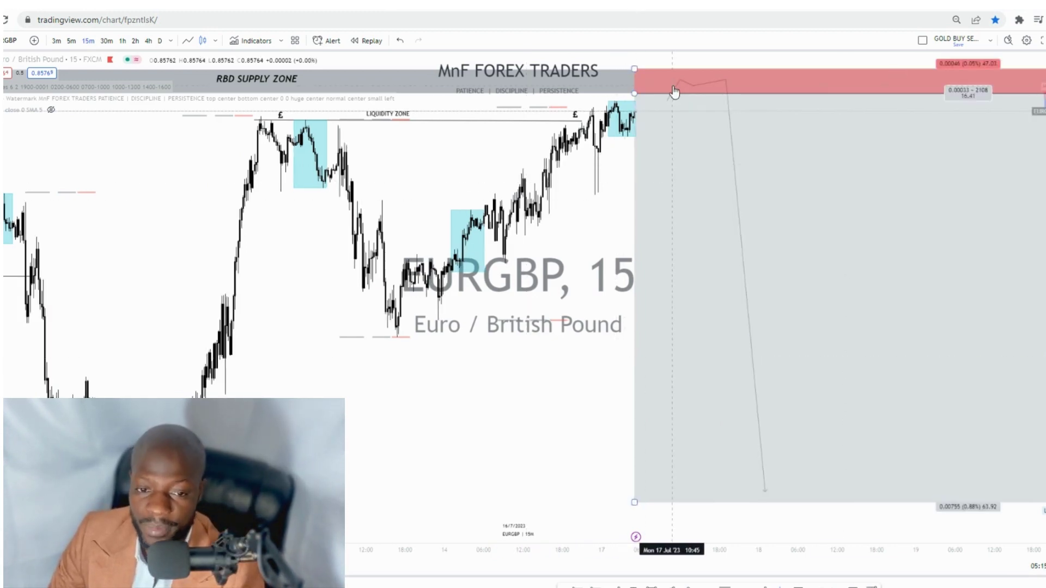
pyautogui.scroll(-2, 672, 85)
pyautogui.scroll(-1, 672, 86)
pyautogui.scroll(1, 450, 245)
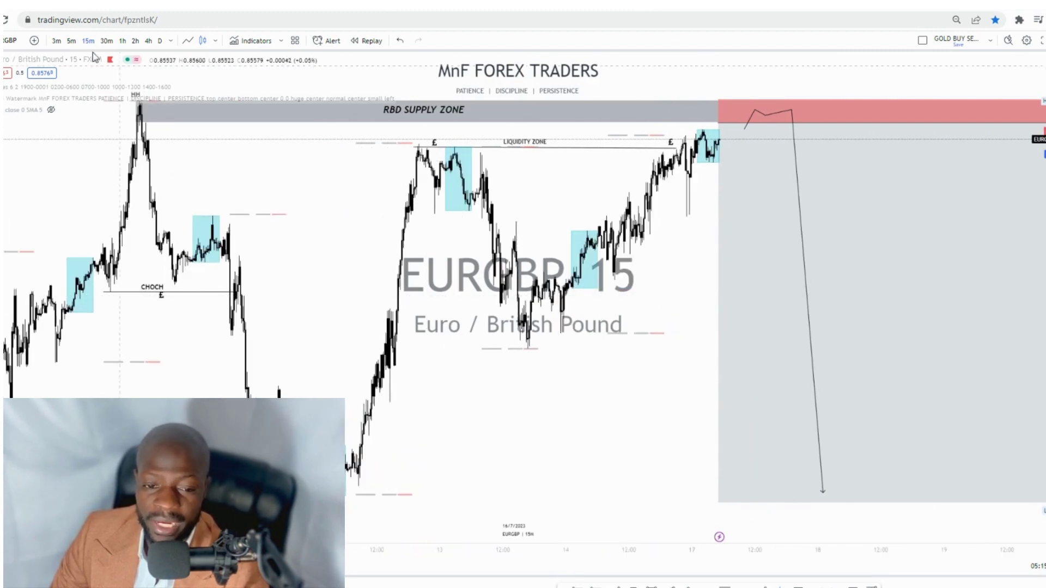
# Switch the chart to the 30-minute timeframe with the whole sell setup in view.
pyautogui.click(106, 41)
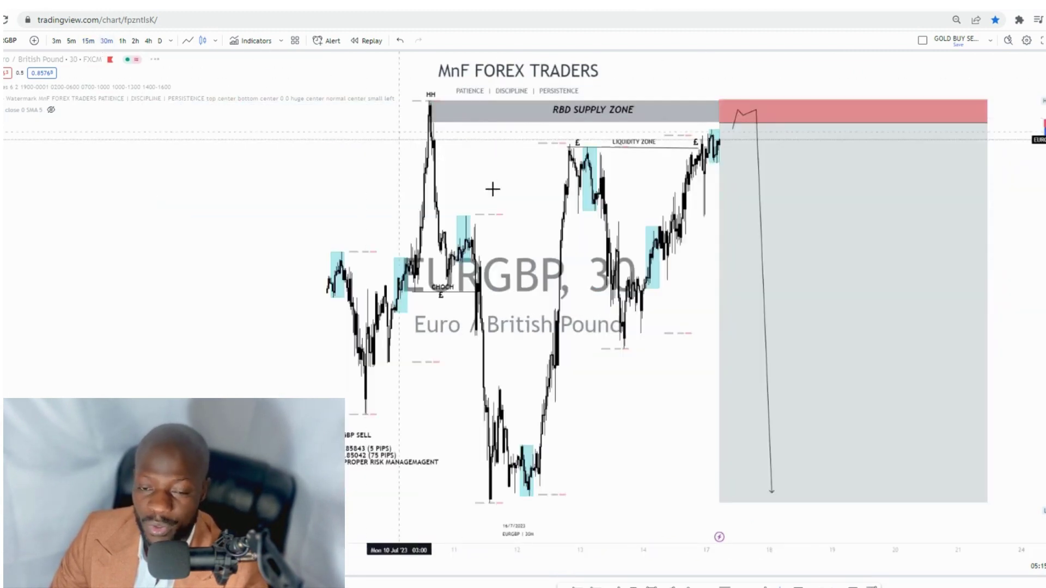
pyautogui.scroll(-1, 467, 315)
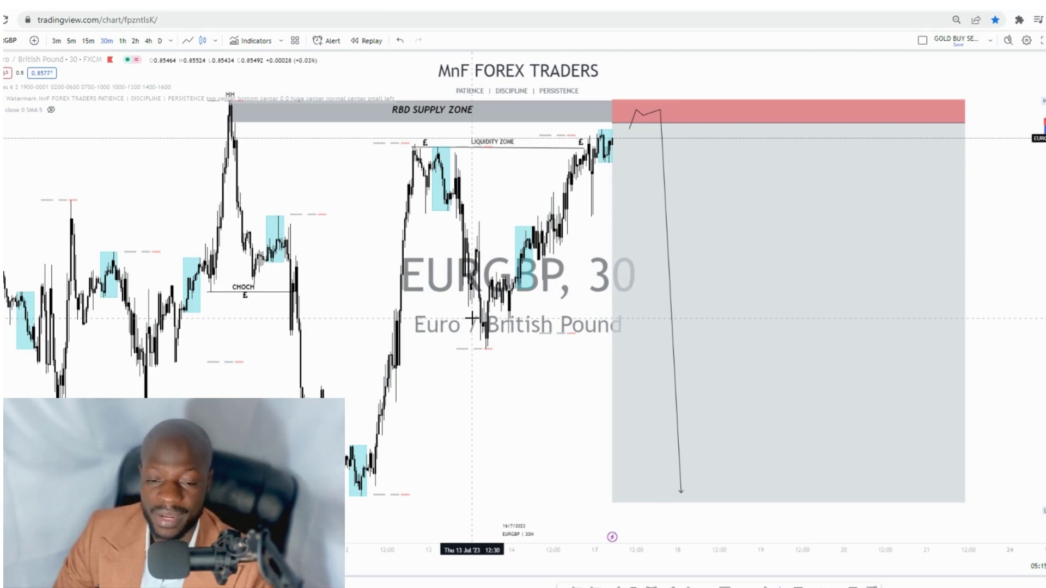
pyautogui.moveTo(749, 256); pyautogui.dragTo(753, 253)
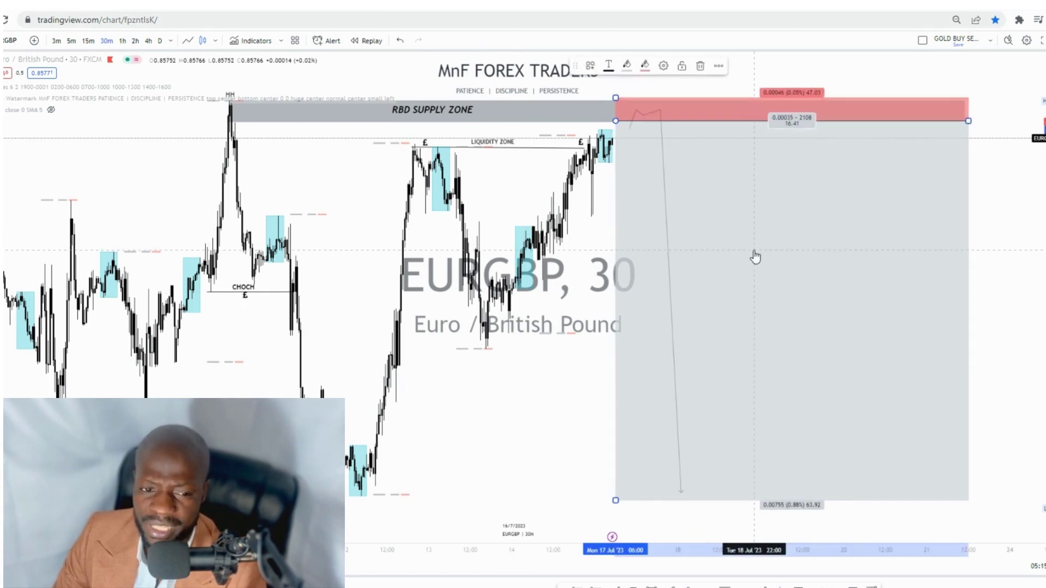
pyautogui.click(397, 42)
pyautogui.doubleClick(735, 224)
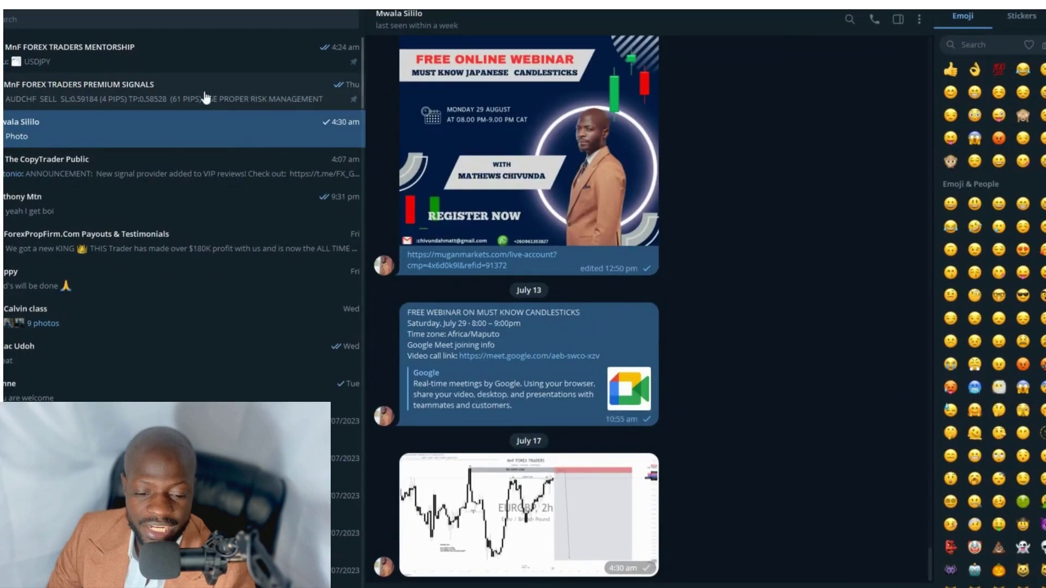
# Open the MnF FOREX TRADERS MENTORSHIP chat to view the posted EURGBP and USDJPY charts, and return to the TradingView chart.
pyautogui.click(175, 44)
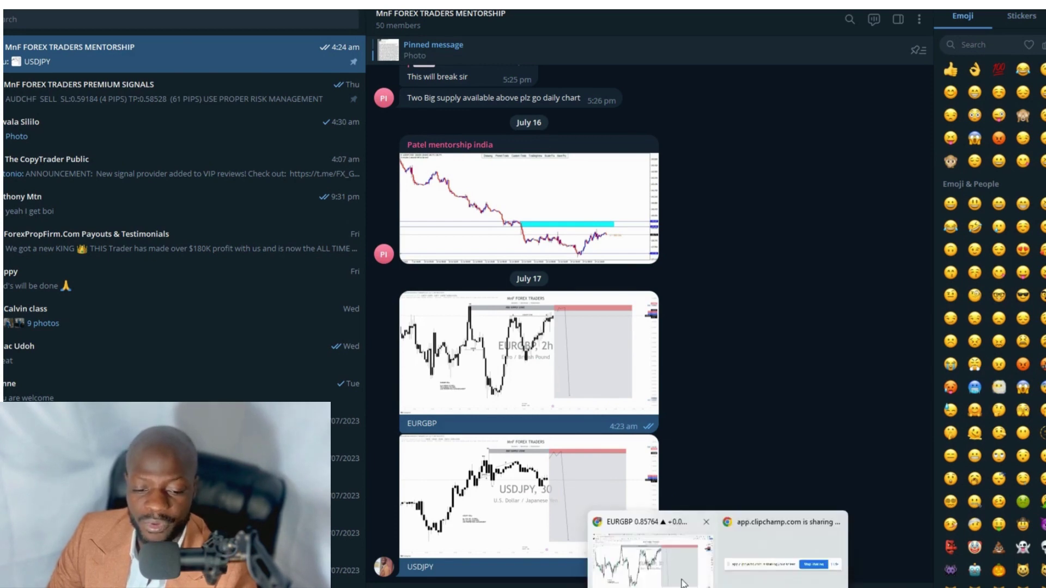
pyautogui.click(681, 572)
pyautogui.moveTo(488, 450); pyautogui.dragTo(493, 439)
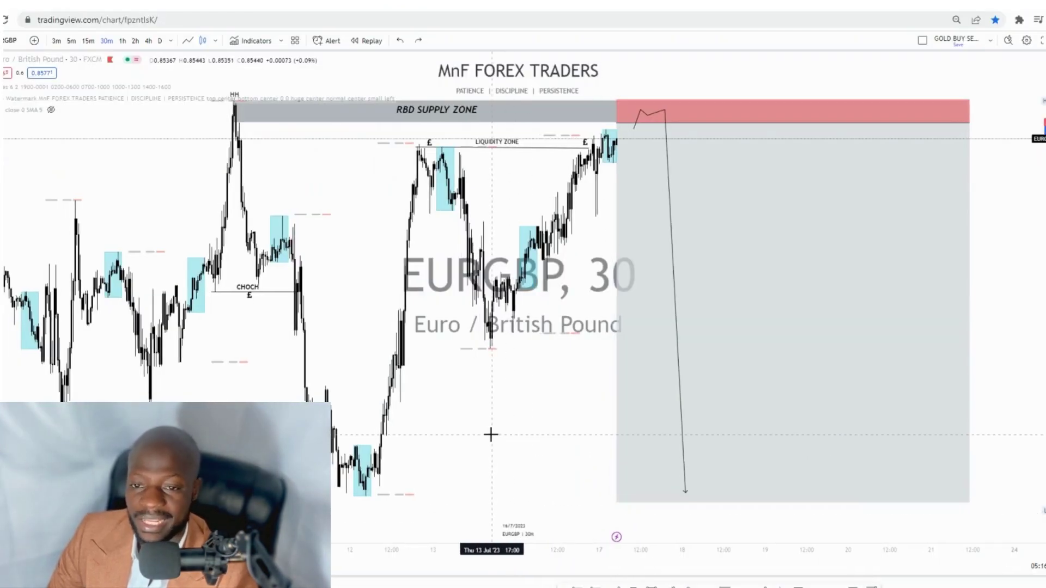